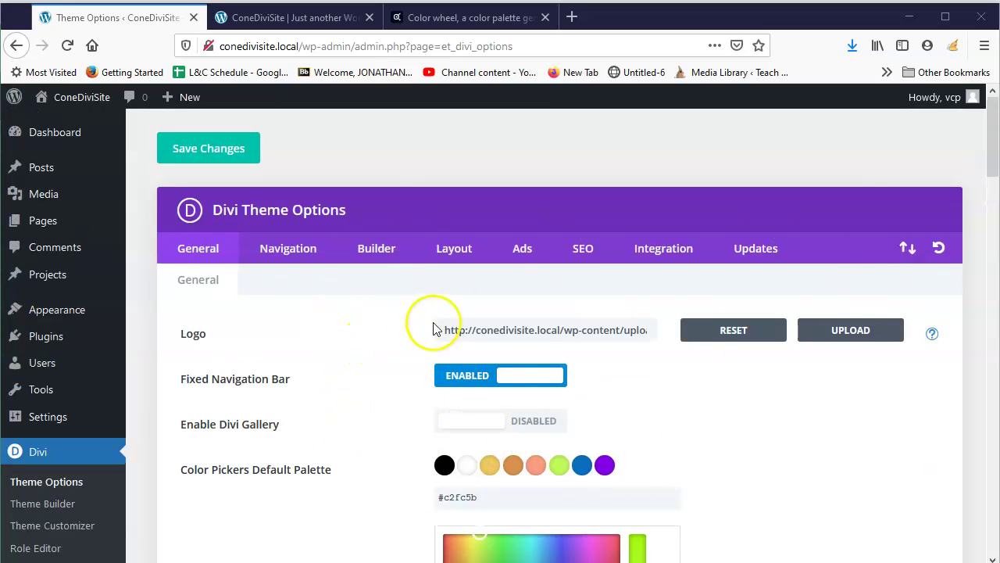
Look at the ways to reach theme customization from the WordPress admin and from the live ConeDiviSite page
{"action": "mouse_move", "coordinate": [24, 310]}
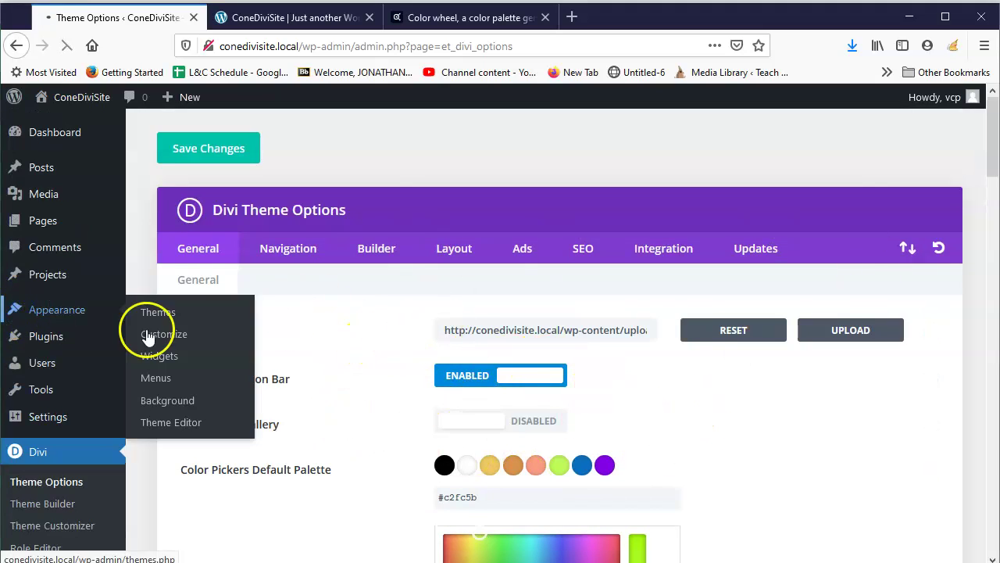
{"action": "left_click", "coordinate": [195, 334]}
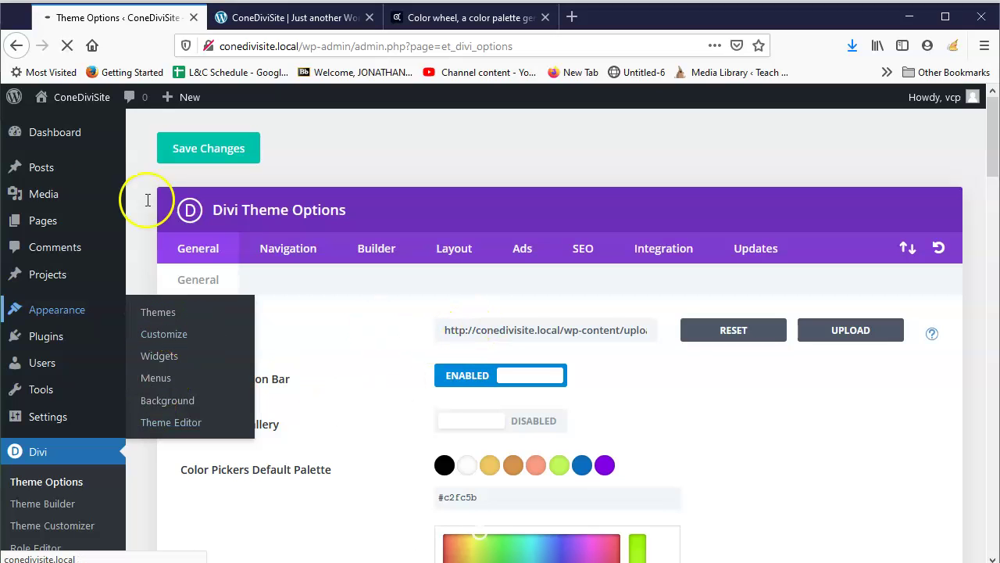
{"action": "left_click", "coordinate": [313, 17]}
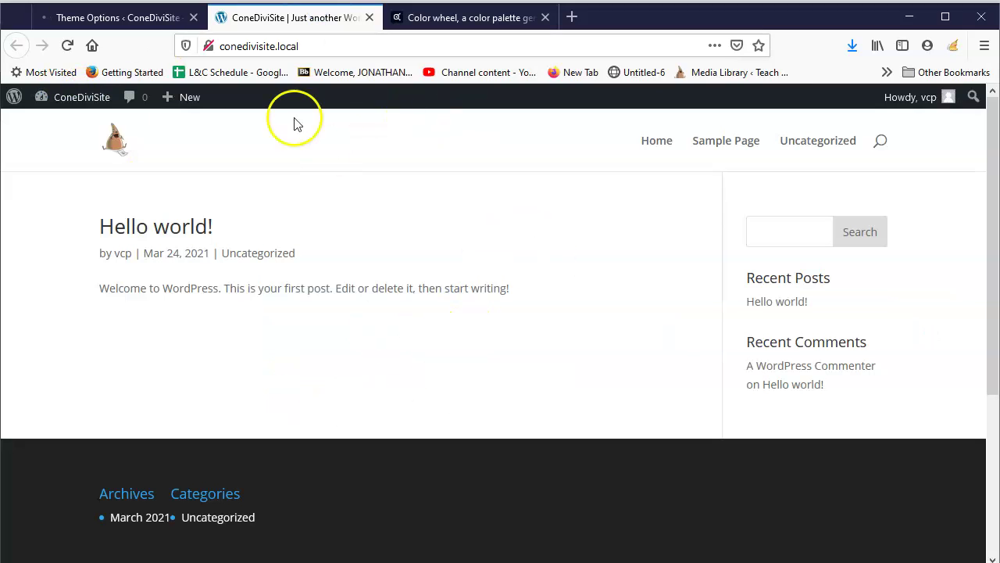
{"action": "mouse_move", "coordinate": [56, 105]}
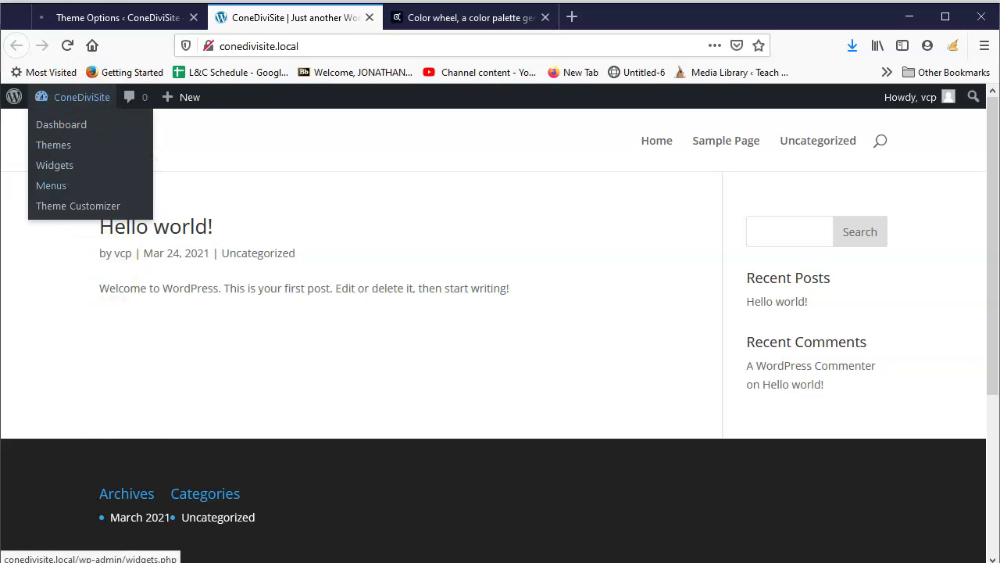
Return to the site admin, open Divi's Theme Customizer and review its list of settings sections
{"action": "left_click", "coordinate": [100, 17]}
{"action": "scroll", "coordinate": [92, 459], "scroll_direction": "down", "scroll_amount": 2}
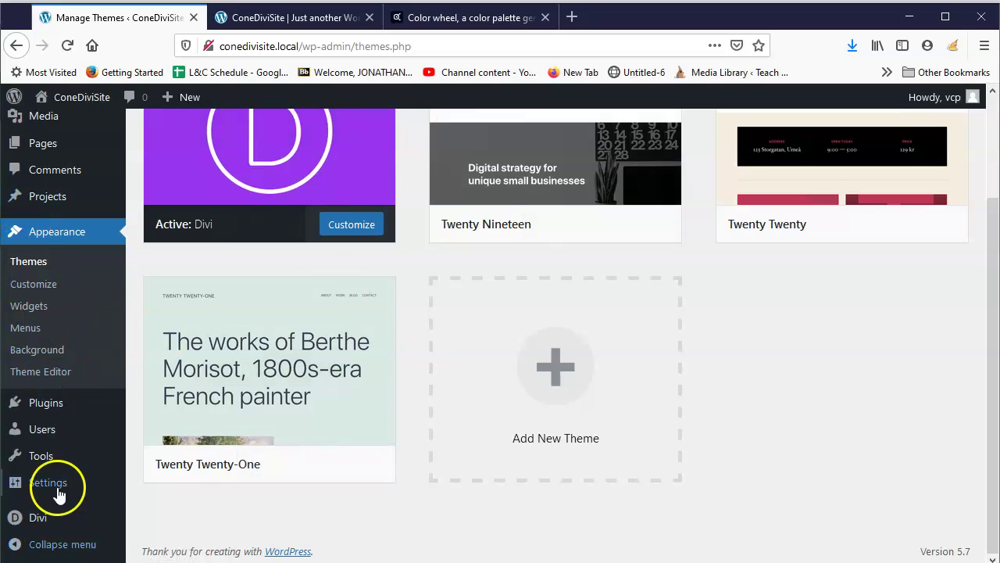
{"action": "left_click", "coordinate": [41, 518]}
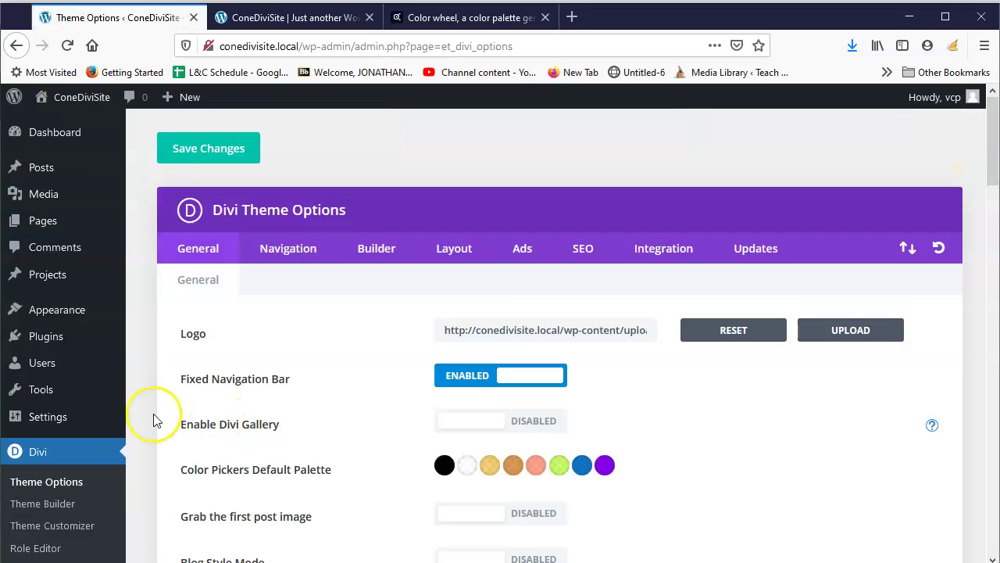
{"action": "left_click", "coordinate": [47, 527]}
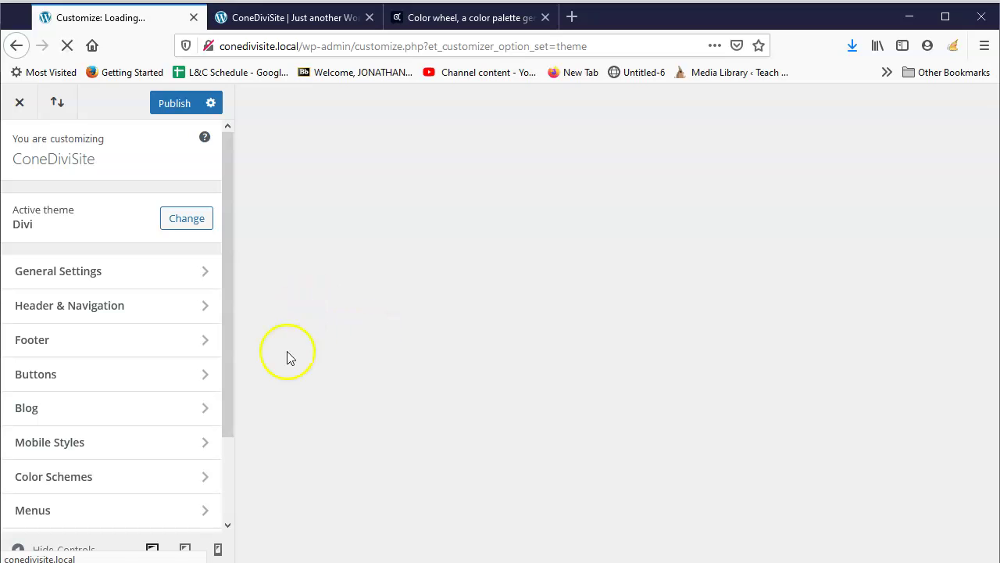
{"action": "scroll", "coordinate": [117, 335], "scroll_direction": "down", "scroll_amount": 3}
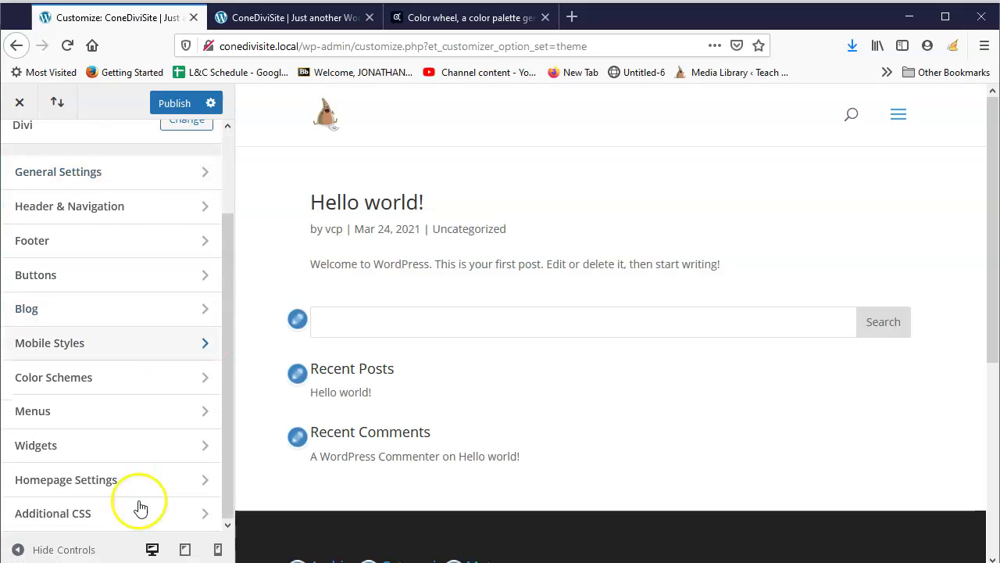
{"action": "scroll", "coordinate": [143, 487], "scroll_direction": "up", "scroll_amount": 3}
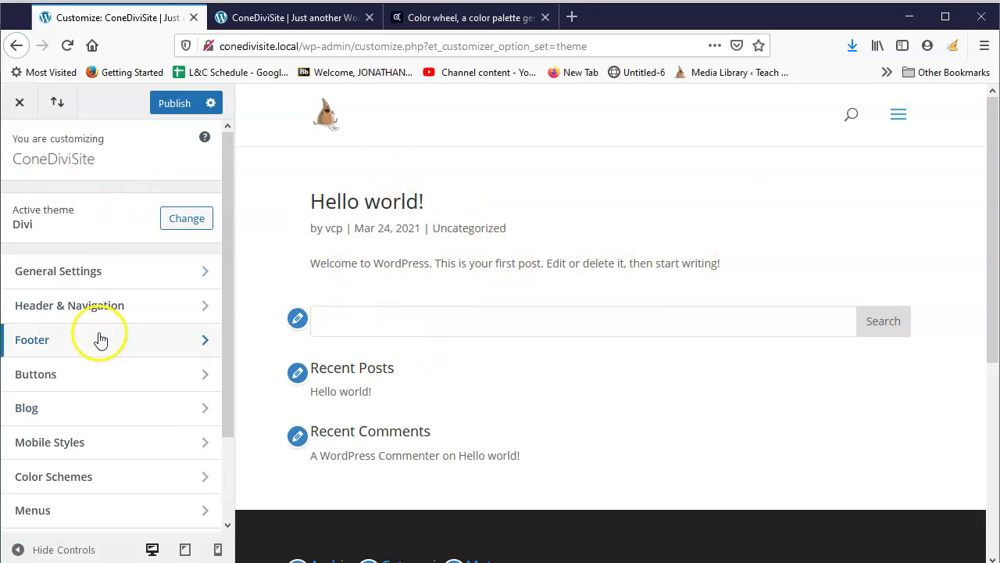
In the general site identity settings, set the site title to "My Divi Site" and the tagline to "Divi is super cool"
{"action": "left_click", "coordinate": [152, 273]}
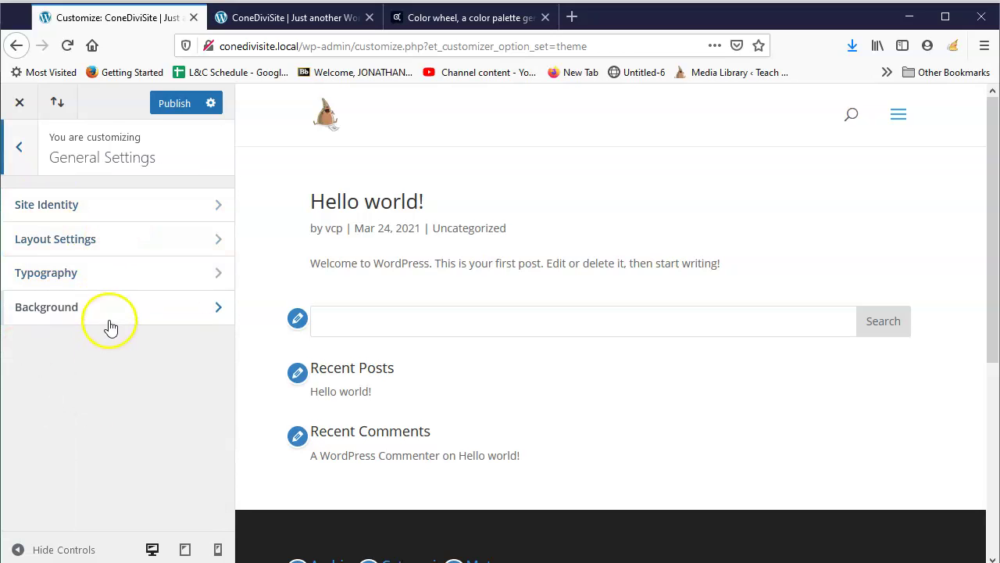
{"action": "left_click", "coordinate": [175, 208]}
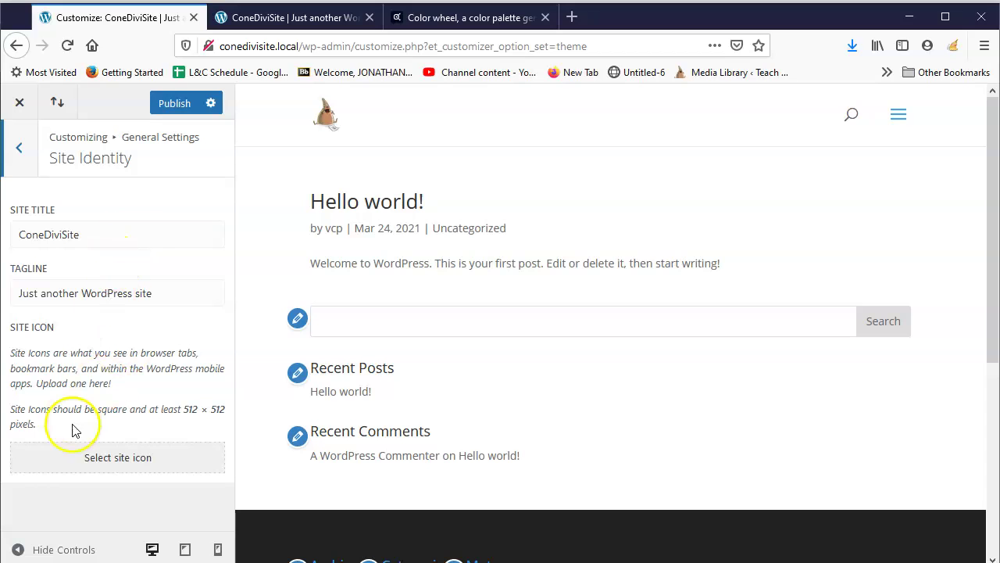
{"action": "left_click", "coordinate": [97, 226]}
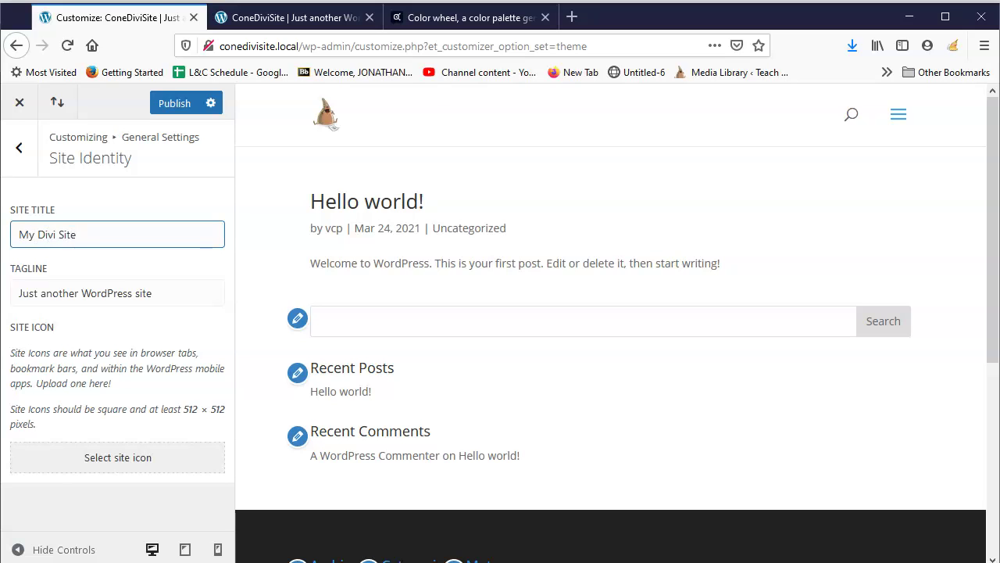
{"action": "left_click", "coordinate": [165, 293]}
{"action": "key", "text": "ctrl+a"}
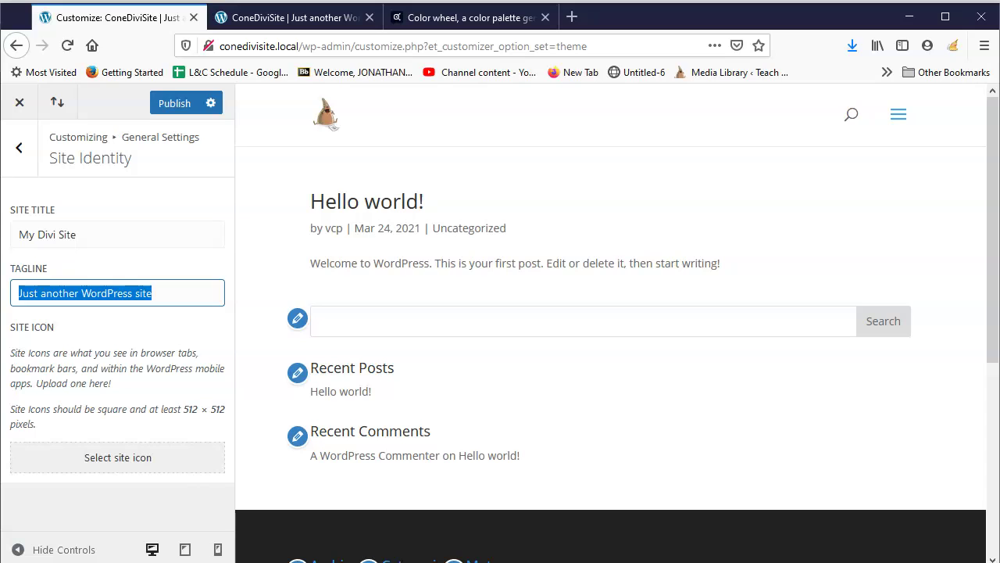
{"action": "type", "text": "Divi is super cool"}
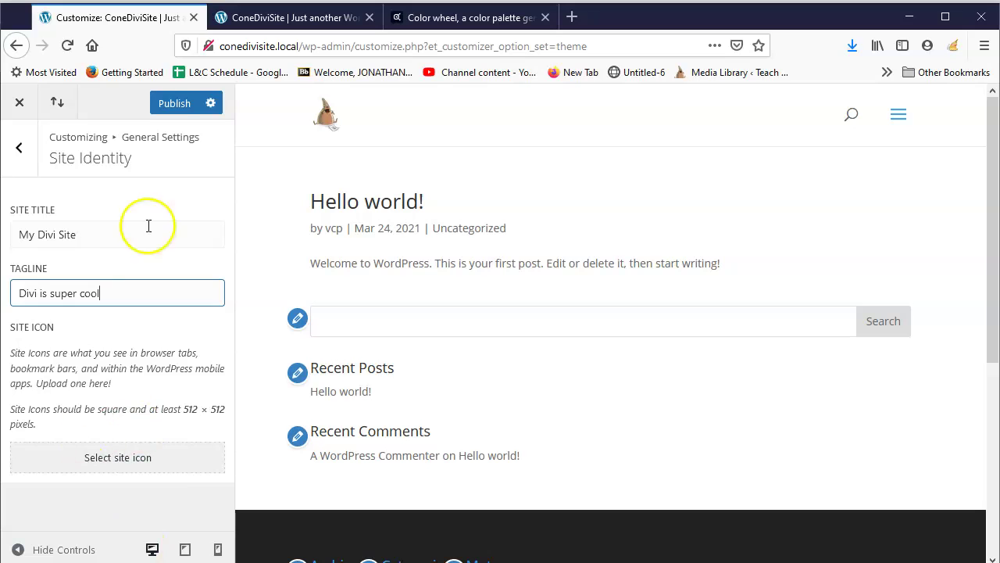
{"action": "left_click", "coordinate": [20, 148]}
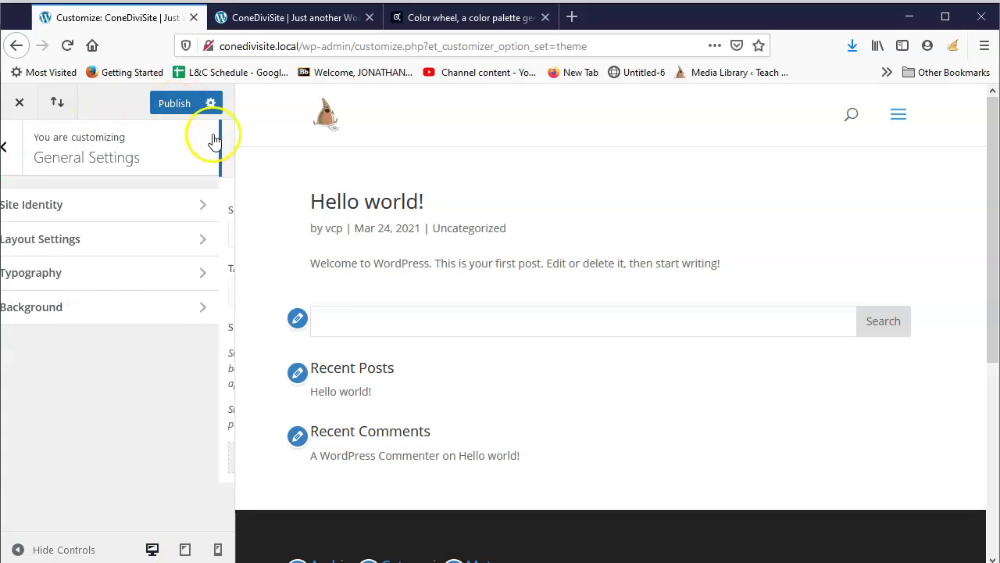
In the general layout settings, set the theme accent color to the salmon palette color #fa9c82
{"action": "left_click", "coordinate": [94, 244]}
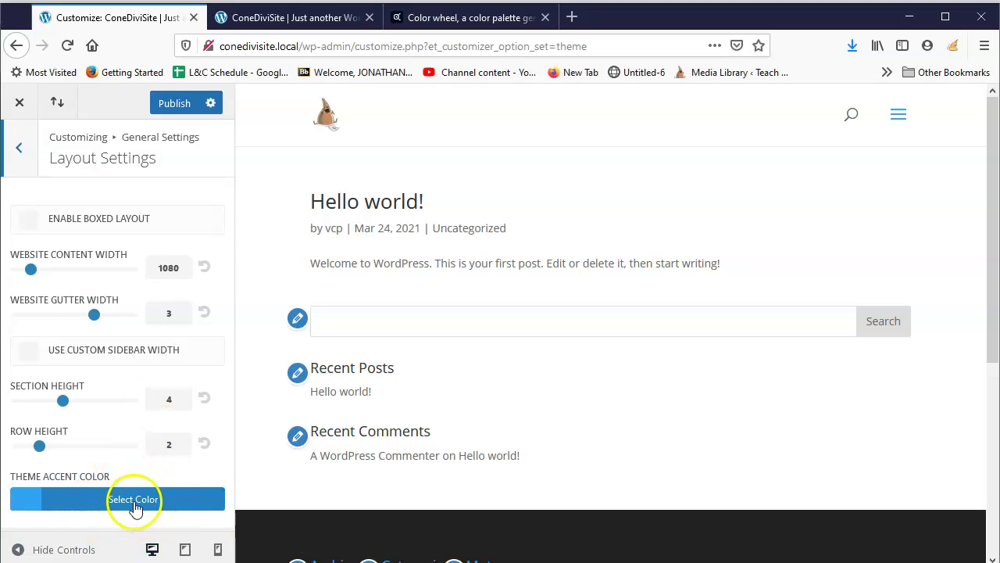
{"action": "left_click", "coordinate": [78, 499]}
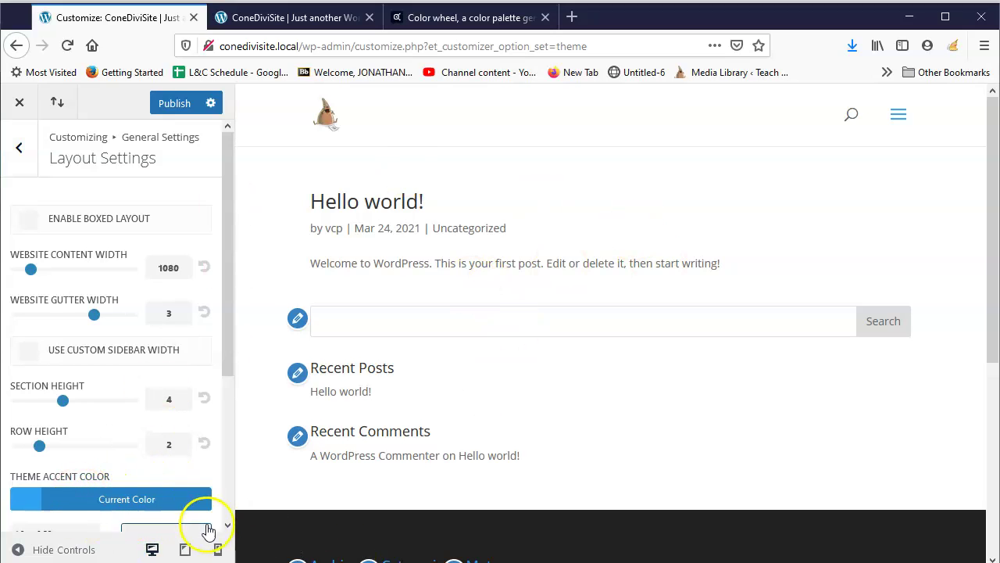
{"action": "scroll", "coordinate": [156, 500], "scroll_direction": "down", "scroll_amount": 3}
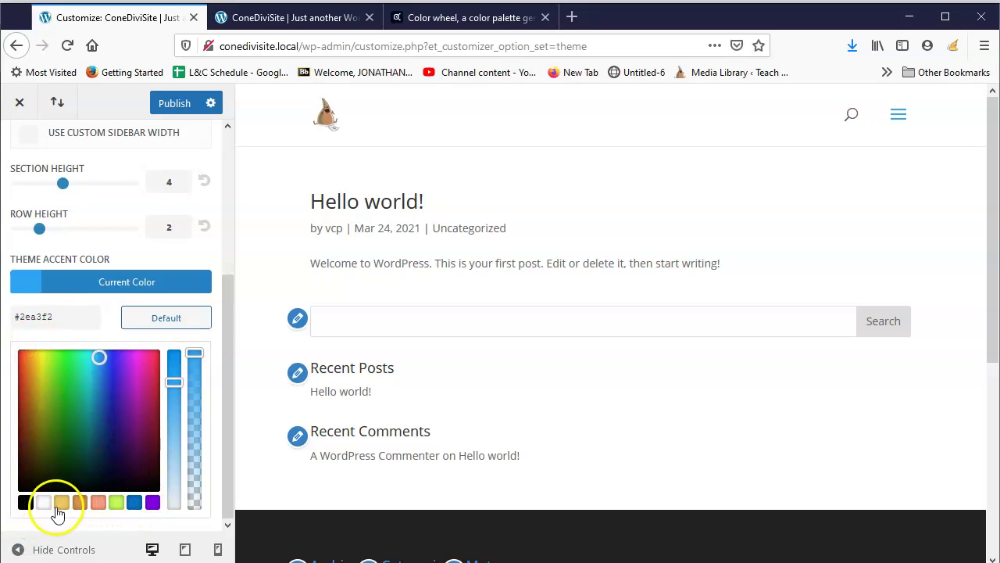
{"action": "left_click", "coordinate": [101, 503]}
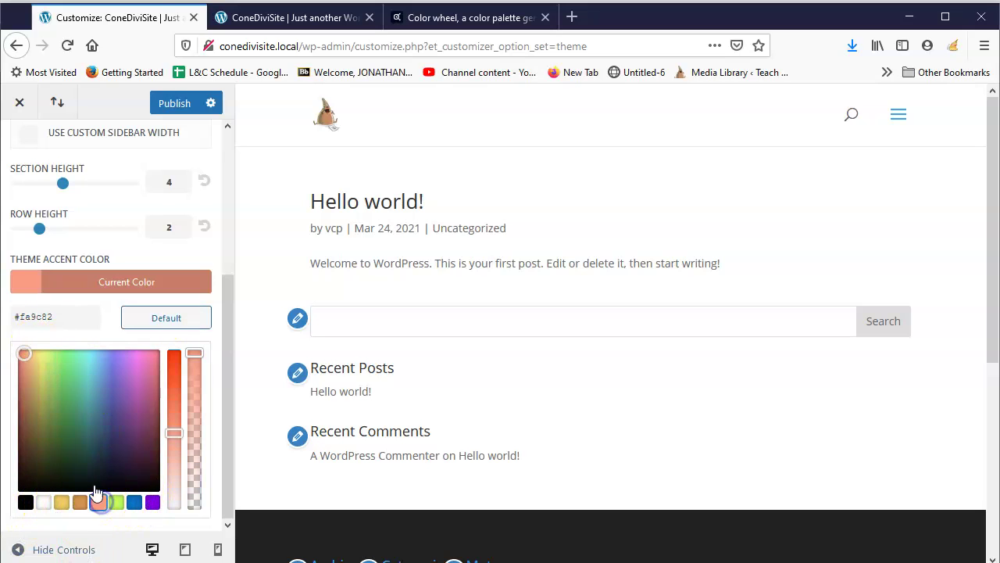
{"action": "left_click", "coordinate": [113, 195]}
{"action": "left_click", "coordinate": [18, 147]}
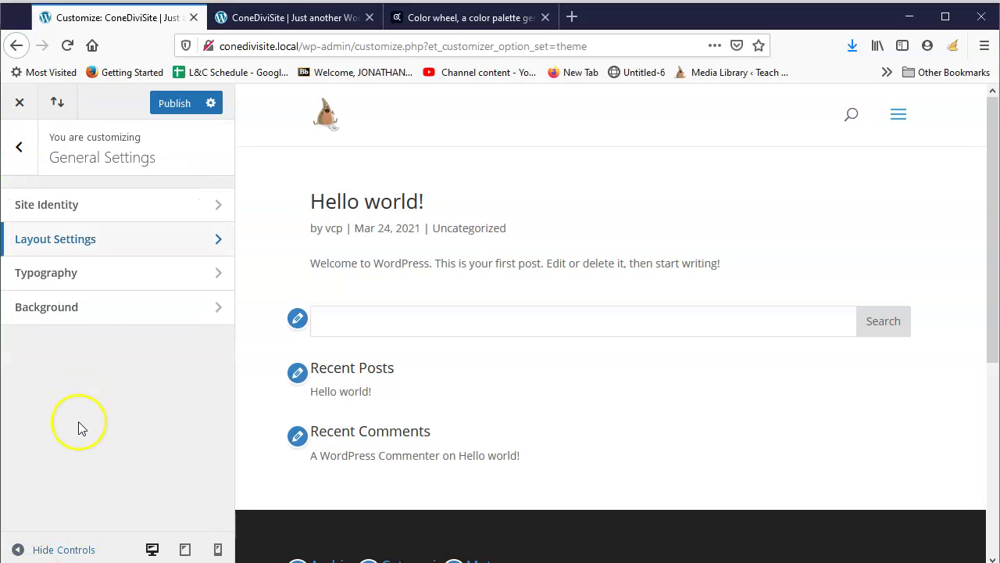
In the general typography settings, set the header font to ABeeZee and the body font to Adamina
{"action": "left_click", "coordinate": [89, 270]}
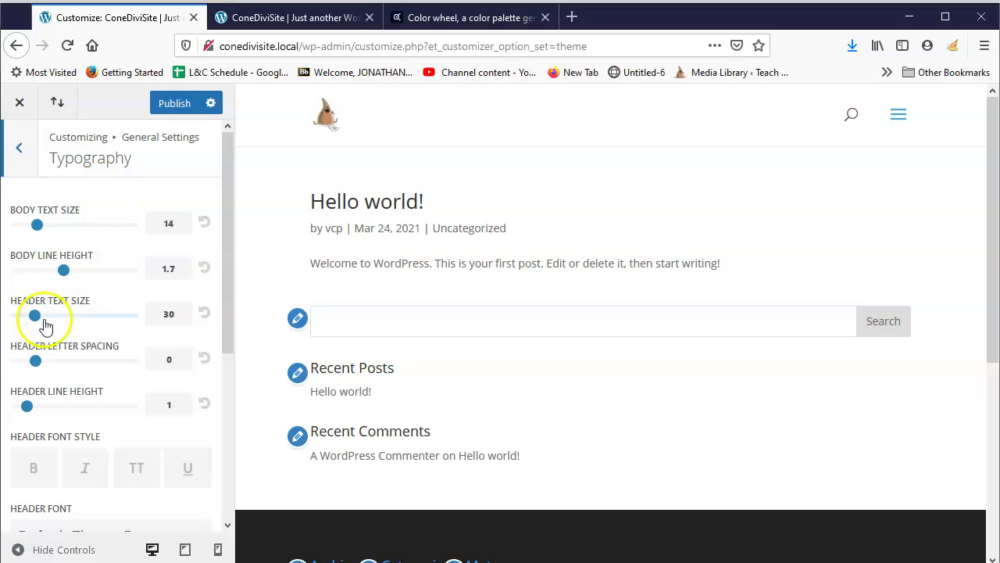
{"action": "scroll", "coordinate": [94, 391], "scroll_direction": "down", "scroll_amount": 5}
{"action": "left_click", "coordinate": [153, 270]}
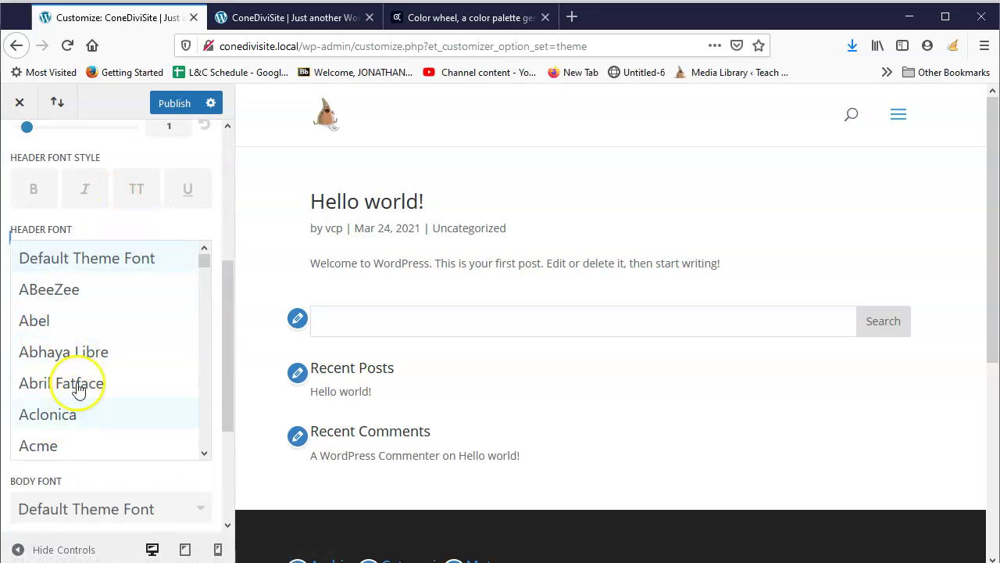
{"action": "left_click", "coordinate": [82, 290]}
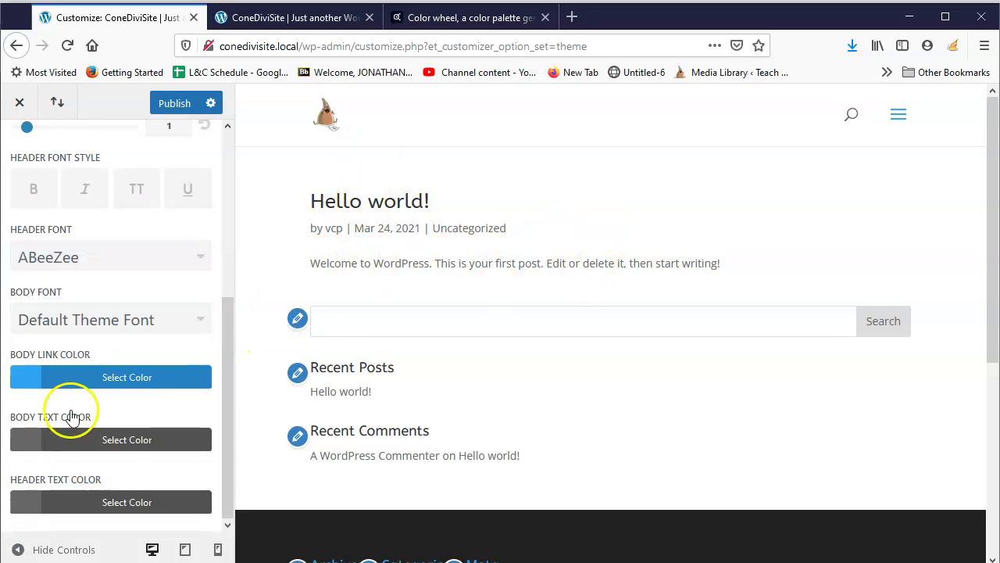
{"action": "left_click", "coordinate": [136, 319]}
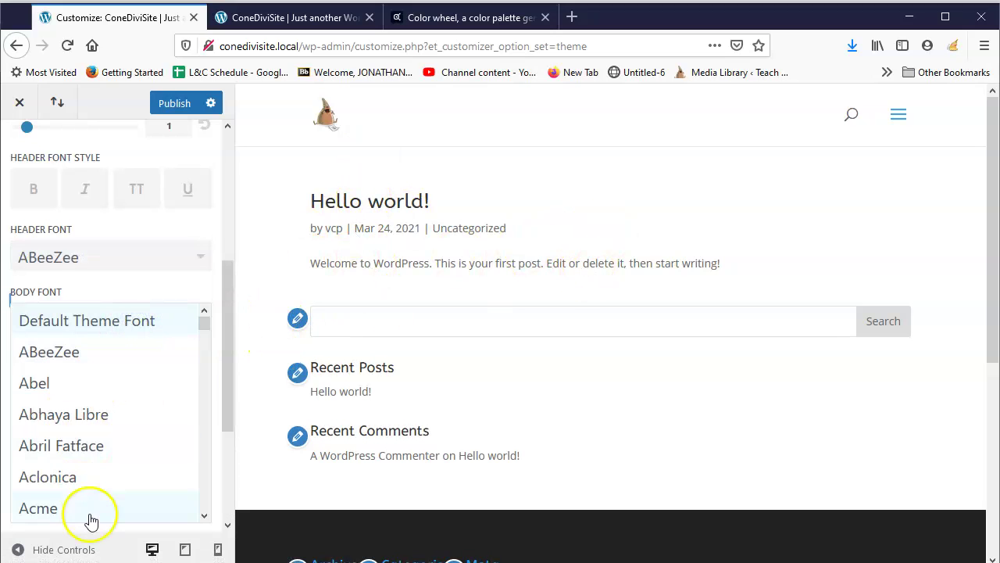
{"action": "scroll", "coordinate": [78, 493], "scroll_direction": "down", "scroll_amount": 3}
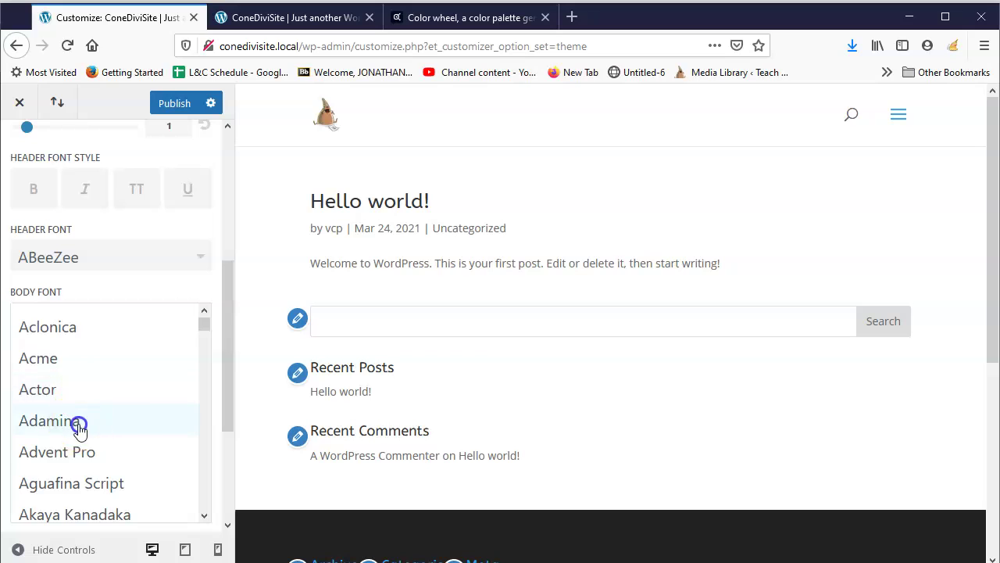
{"action": "left_click", "coordinate": [78, 420]}
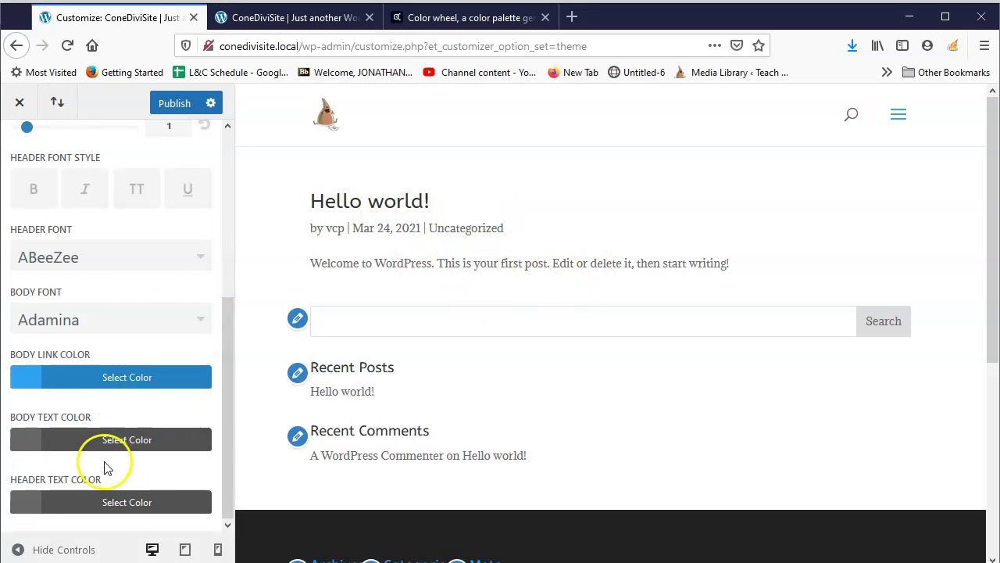
Set the body link color to the salmon palette swatch and return to General Settings
{"action": "left_click", "coordinate": [149, 389]}
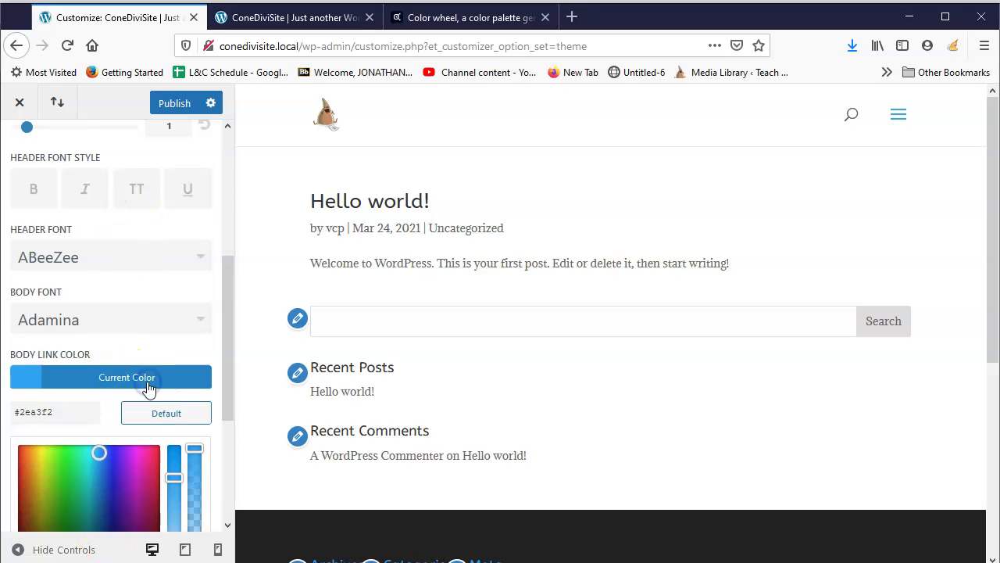
{"action": "scroll", "coordinate": [112, 442], "scroll_direction": "down", "scroll_amount": 3}
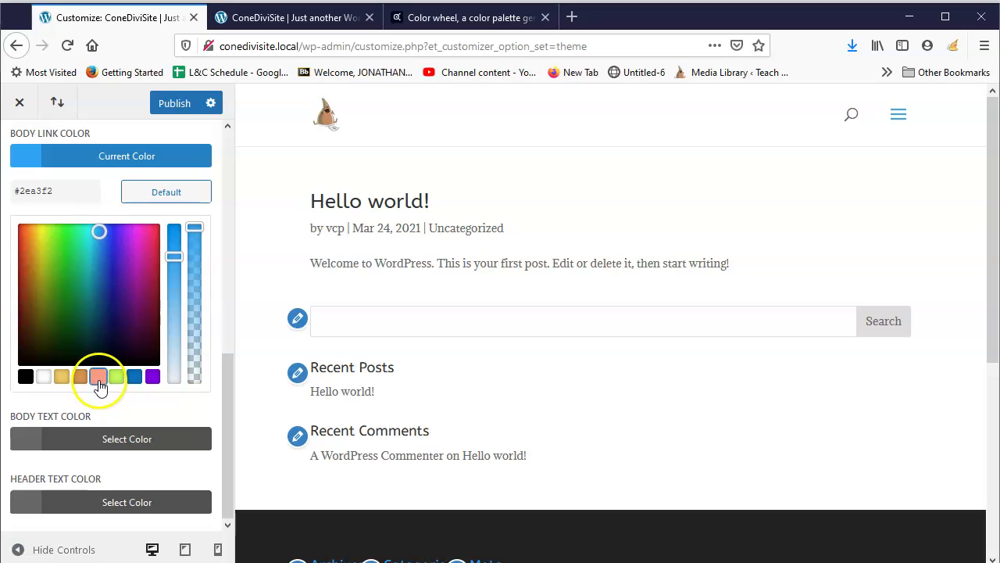
{"action": "left_click", "coordinate": [98, 377]}
{"action": "scroll", "coordinate": [110, 250], "scroll_direction": "up", "scroll_amount": 5}
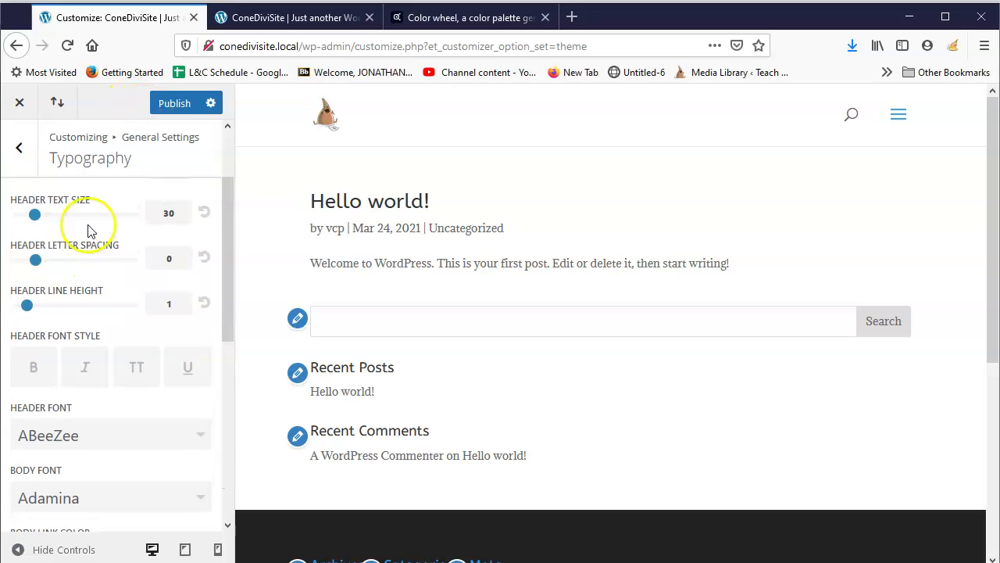
{"action": "left_click", "coordinate": [23, 156]}
Publish the customizer changes and check the site preview down to the footer
{"action": "left_click", "coordinate": [172, 104]}
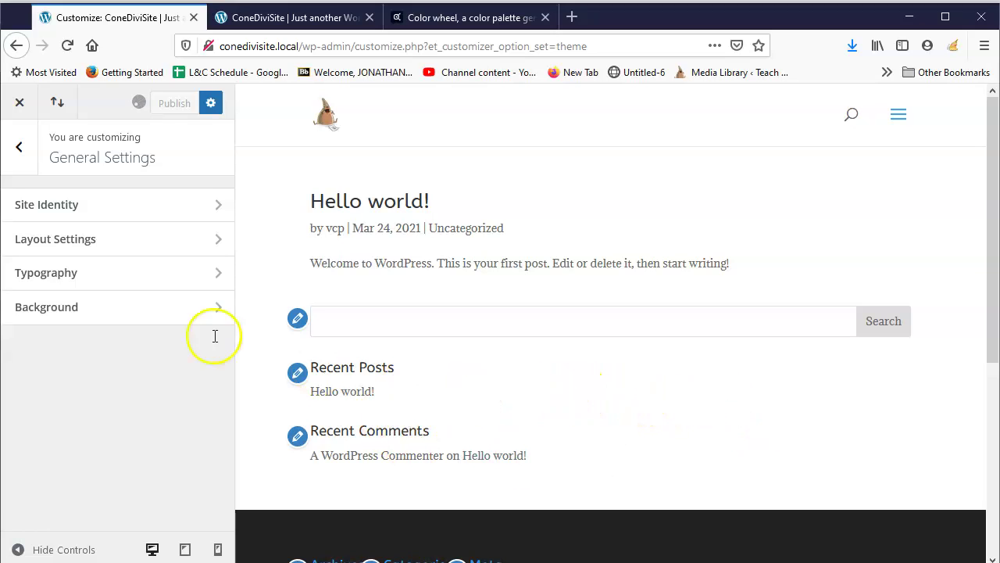
{"action": "scroll", "coordinate": [500, 367], "scroll_direction": "down", "scroll_amount": 4}
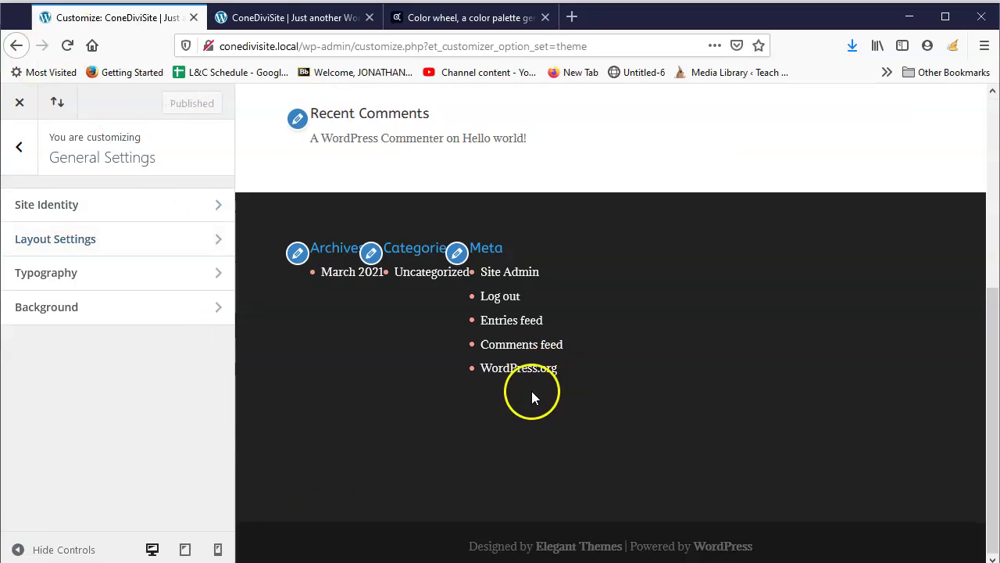
{"action": "scroll", "coordinate": [533, 393], "scroll_direction": "up", "scroll_amount": 4}
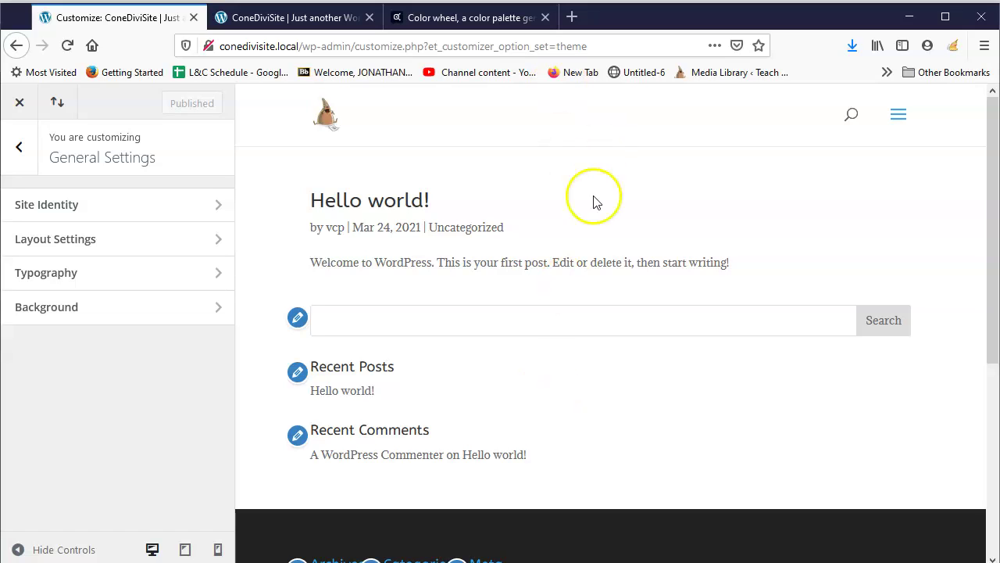
Open the general background settings and view the background color picker and the background image option
{"action": "left_click", "coordinate": [123, 306]}
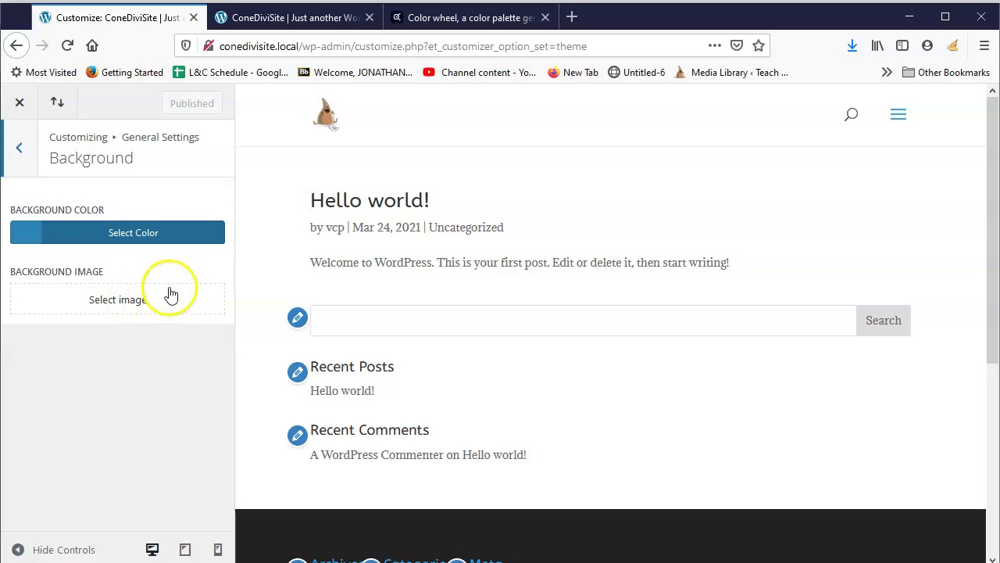
{"action": "left_click", "coordinate": [186, 231]}
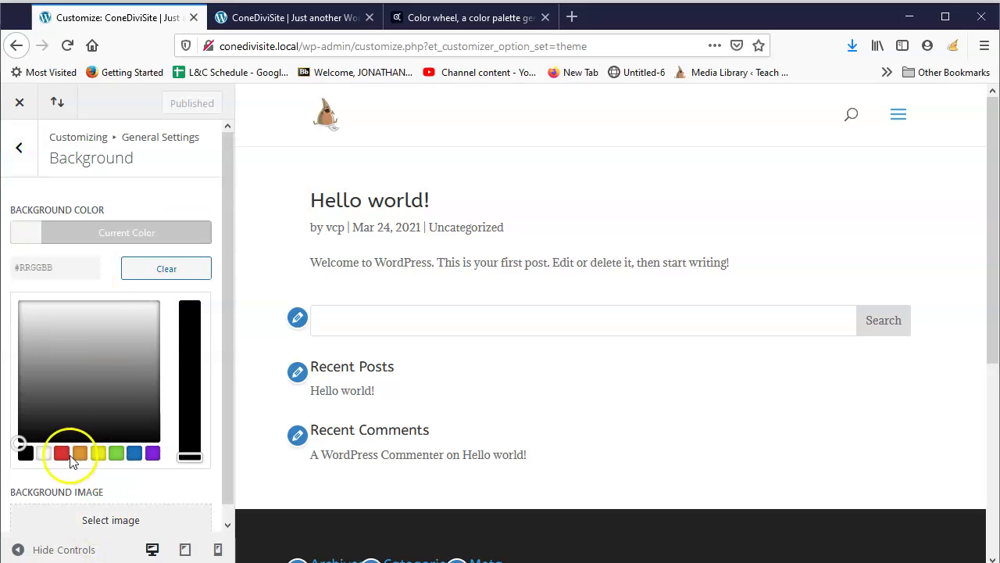
{"action": "scroll", "coordinate": [71, 477], "scroll_direction": "down", "scroll_amount": 1}
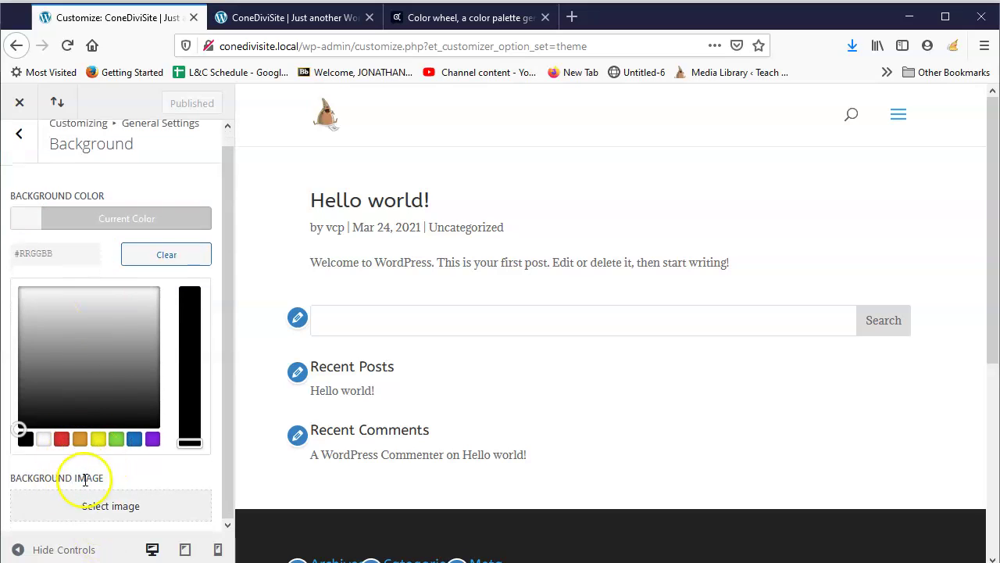
Set the site's background color to a light yellow, about #ffd756, based on the orange palette swatch, and publish the change
{"action": "left_click", "coordinate": [79, 440]}
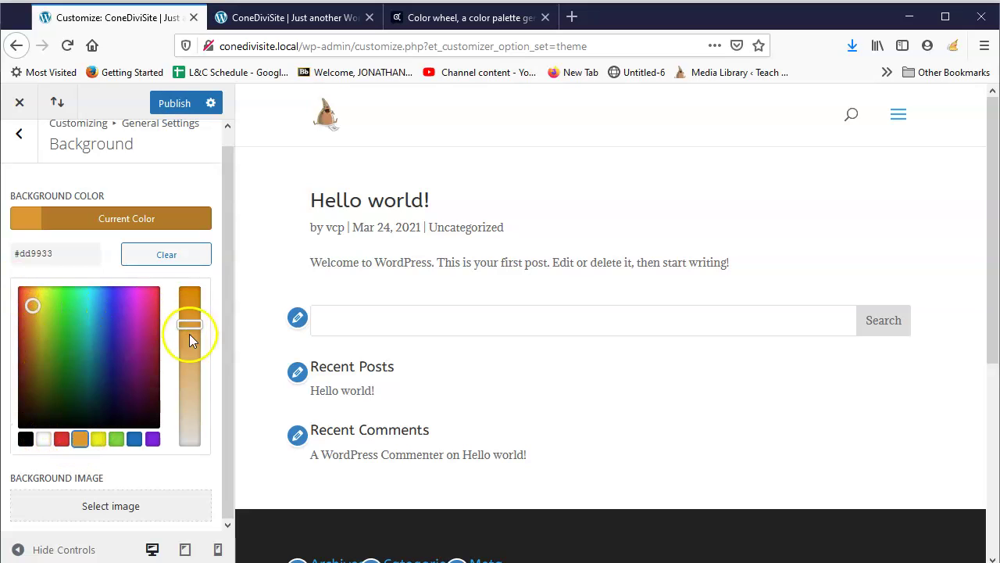
{"action": "left_click_drag", "start_coordinate": [192, 324], "coordinate": [201, 350]}
{"action": "left_click_drag", "start_coordinate": [32, 291], "coordinate": [44, 283]}
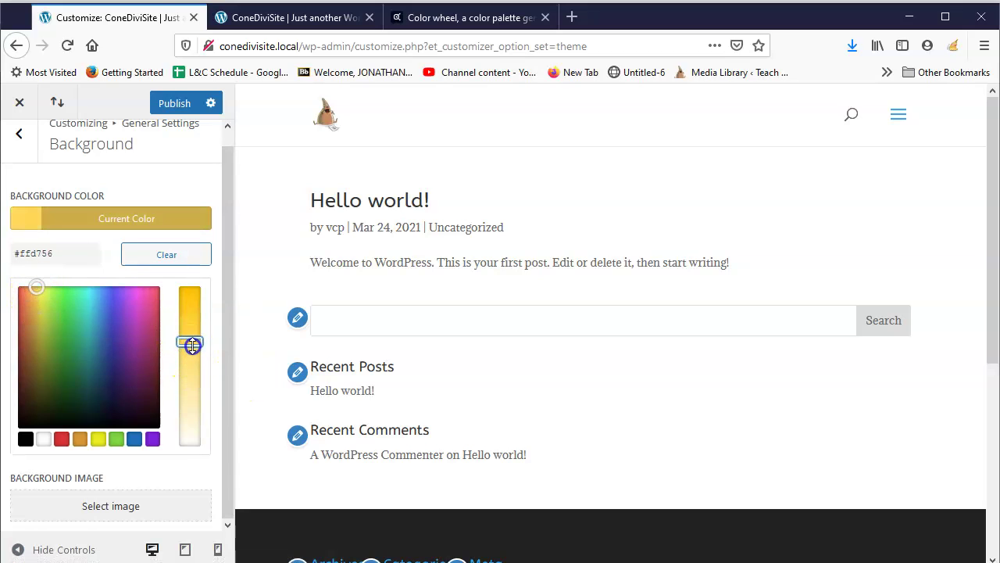
{"action": "left_click", "coordinate": [171, 103]}
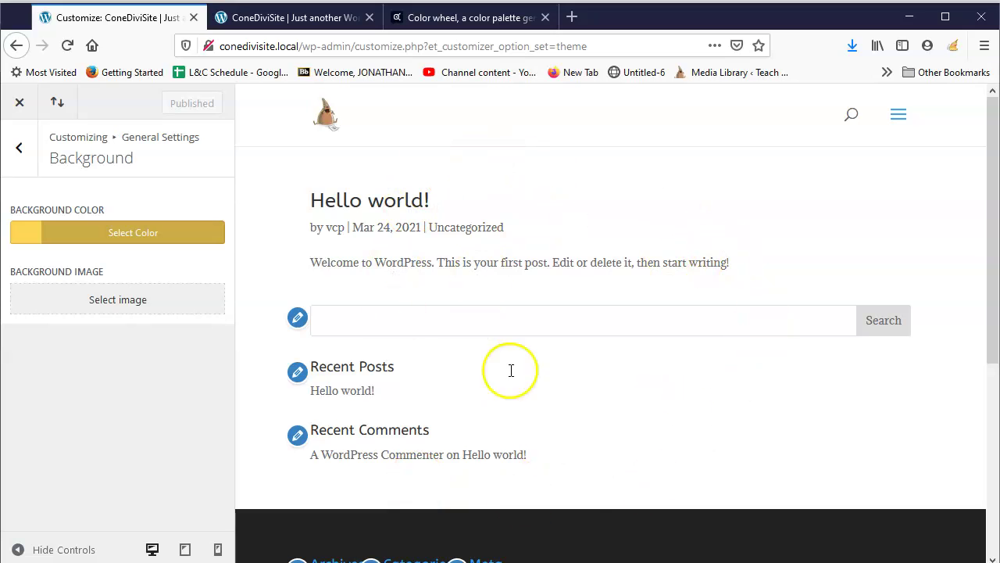
{"action": "scroll", "coordinate": [594, 402], "scroll_direction": "down", "scroll_amount": 5}
{"action": "scroll", "coordinate": [616, 422], "scroll_direction": "up", "scroll_amount": 5}
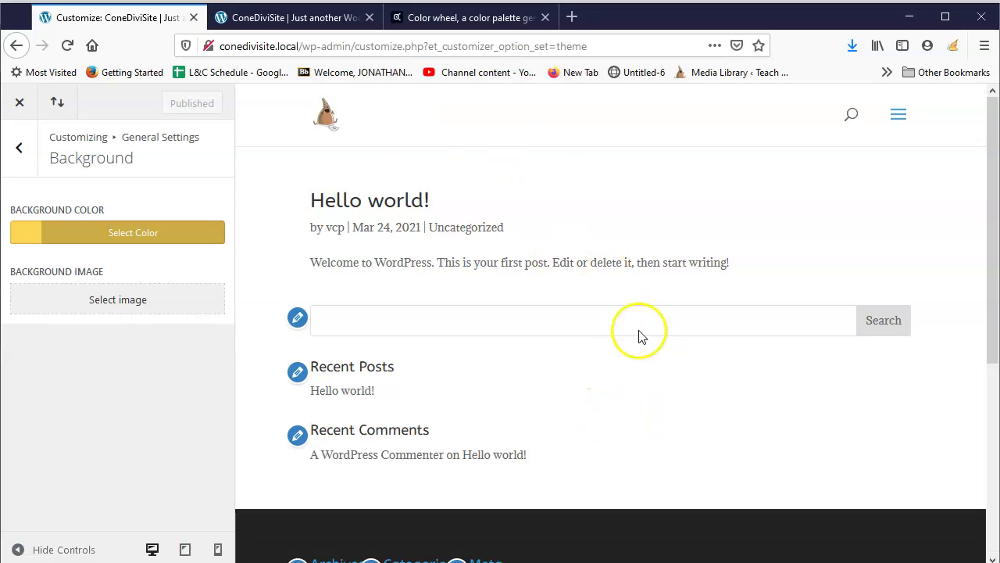
In the Header & Navigation header format settings, enable vertical navigation, publish the change and check the preview
{"action": "left_click", "coordinate": [21, 150]}
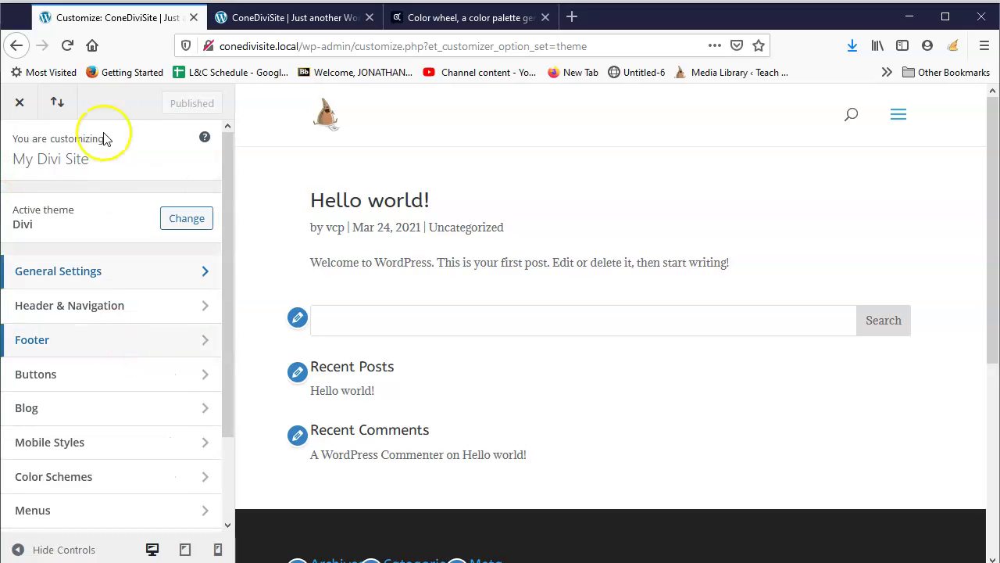
{"action": "left_click", "coordinate": [134, 305]}
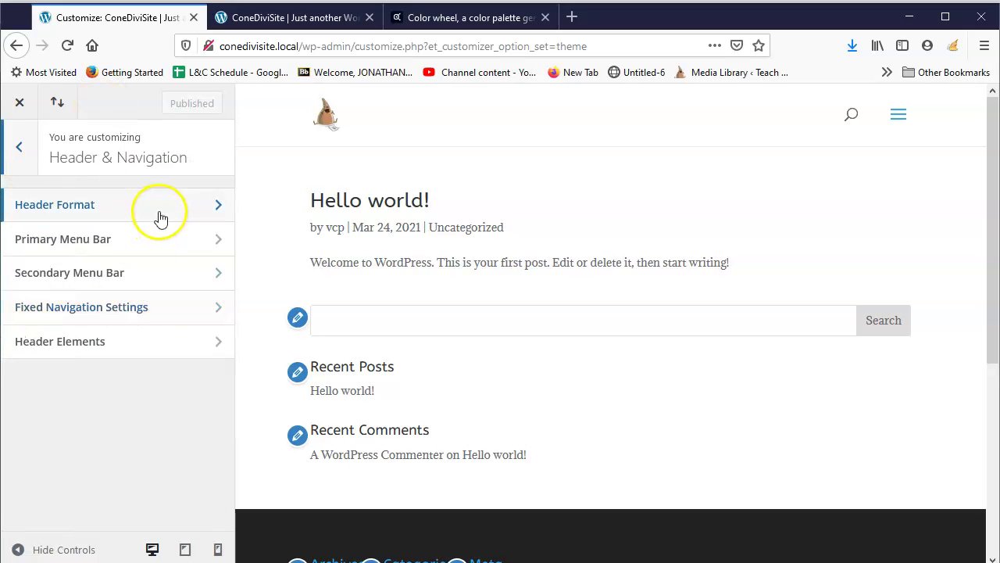
{"action": "left_click", "coordinate": [177, 210]}
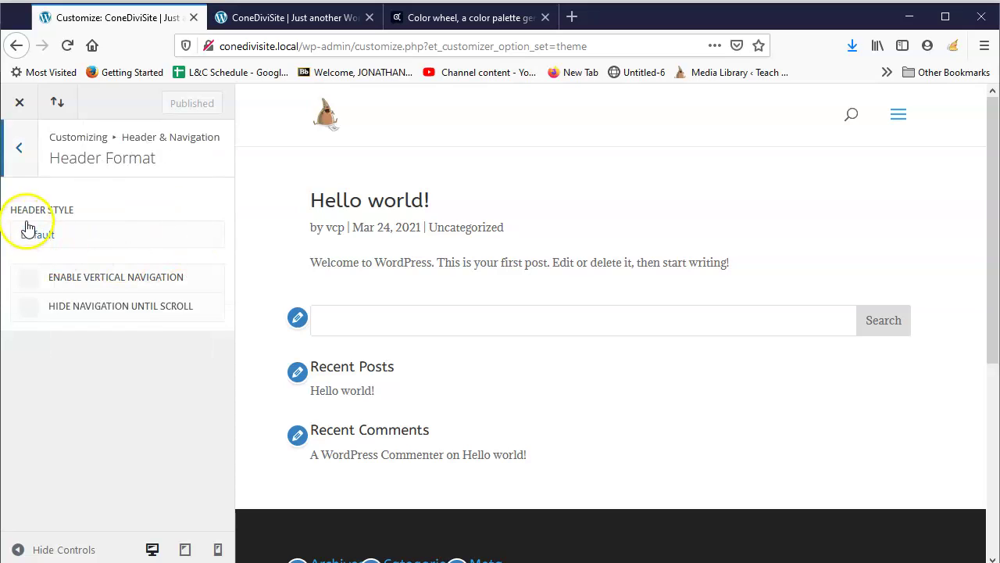
{"action": "left_click", "coordinate": [36, 278]}
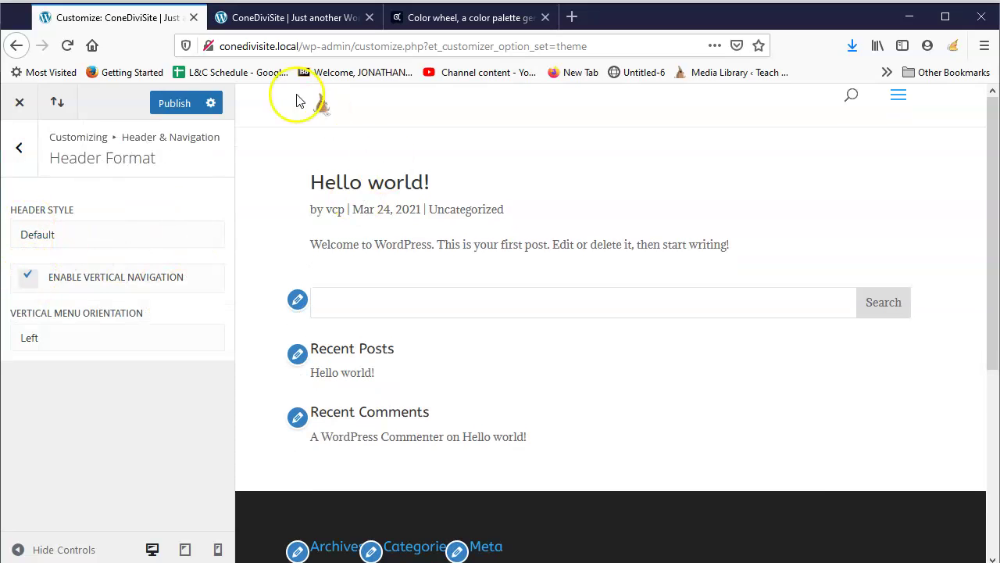
{"action": "left_click", "coordinate": [181, 103]}
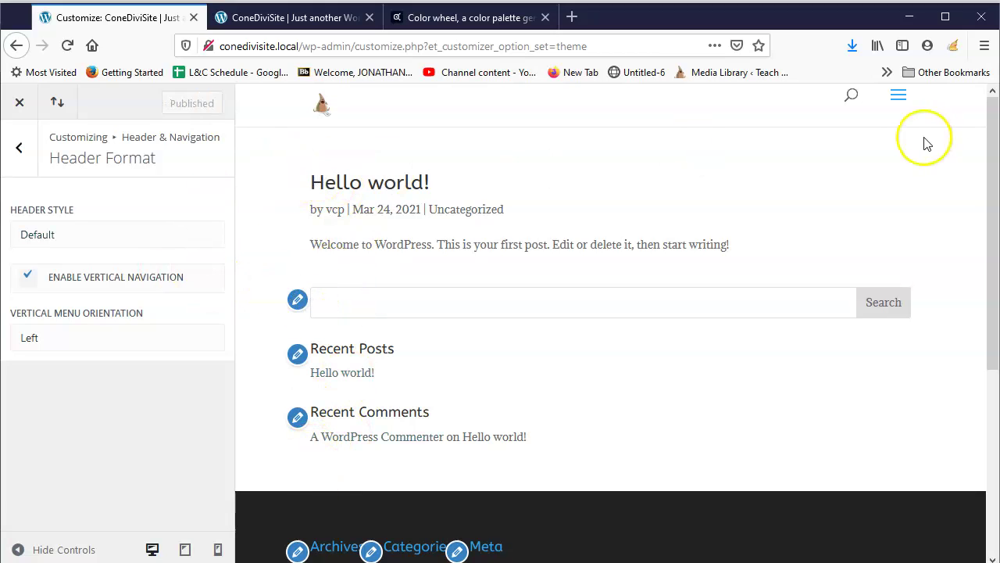
{"action": "scroll", "coordinate": [315, 259], "scroll_direction": "down", "scroll_amount": 5}
{"action": "scroll", "coordinate": [290, 241], "scroll_direction": "up", "scroll_amount": 5}
Reload the customizer, then switch to the live site's tab and reload it to check the vertical navigation
{"action": "left_click", "coordinate": [68, 45]}
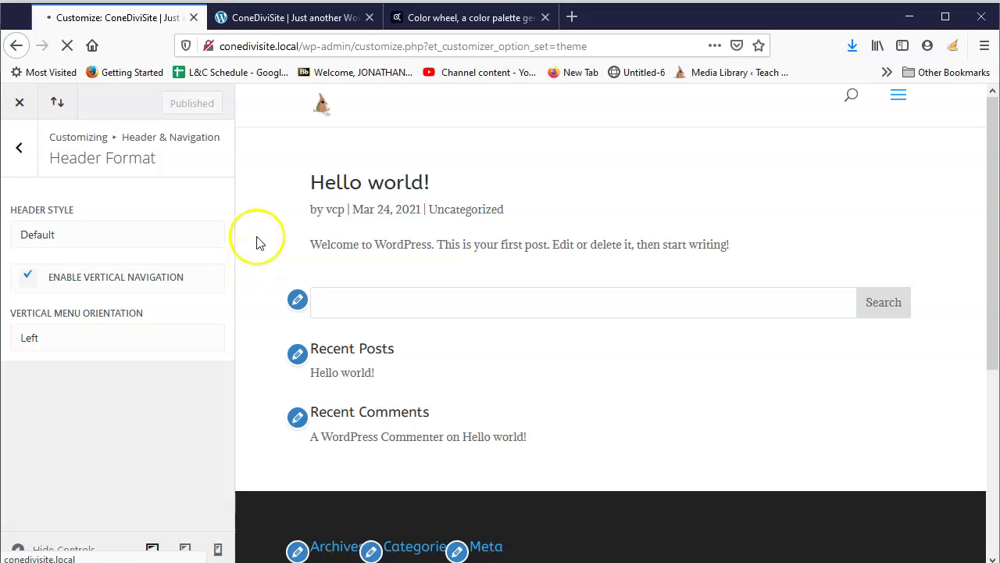
{"action": "left_click", "coordinate": [319, 29]}
{"action": "left_click", "coordinate": [69, 52]}
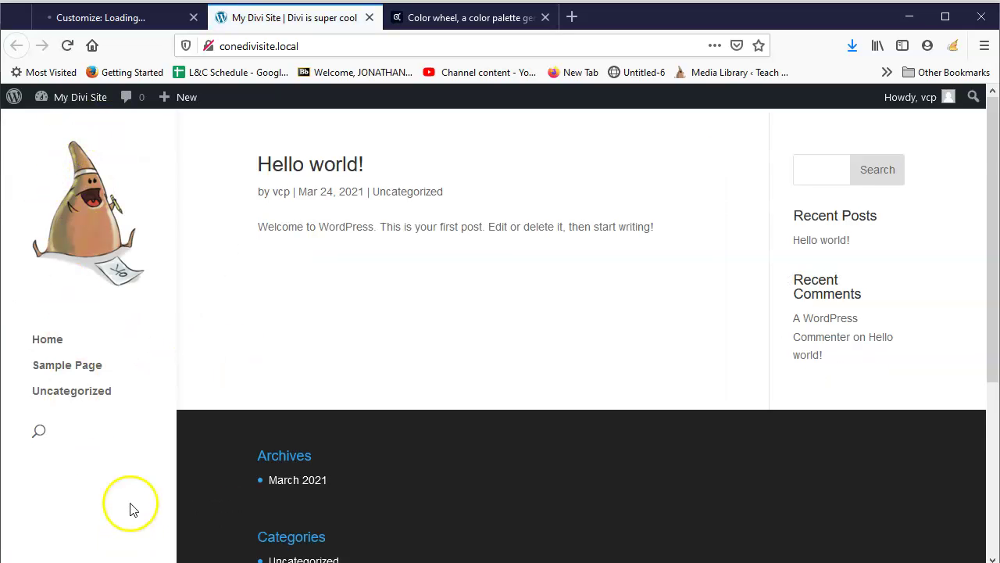
Return to the customizer tab, reload it and go back from the Blog section to the main list of sections
{"action": "left_click", "coordinate": [125, 18]}
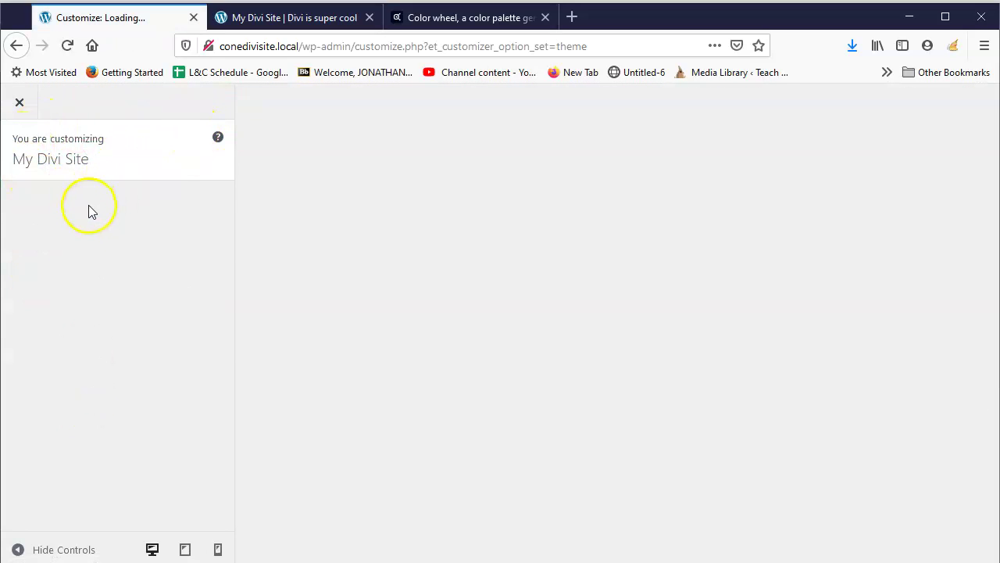
{"action": "left_click", "coordinate": [63, 49]}
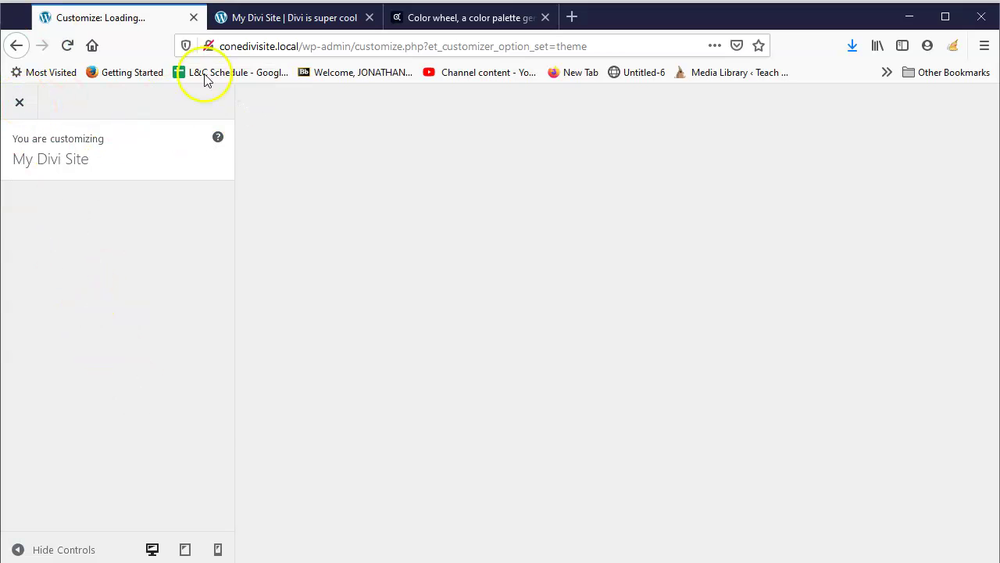
{"action": "left_click", "coordinate": [35, 152]}
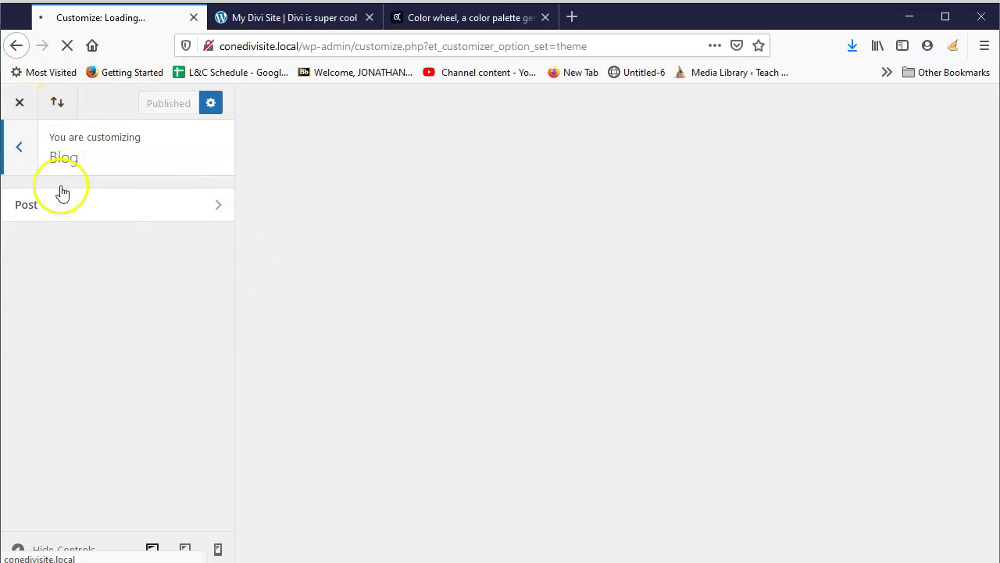
{"action": "scroll", "coordinate": [115, 336], "scroll_direction": "down", "scroll_amount": 1}
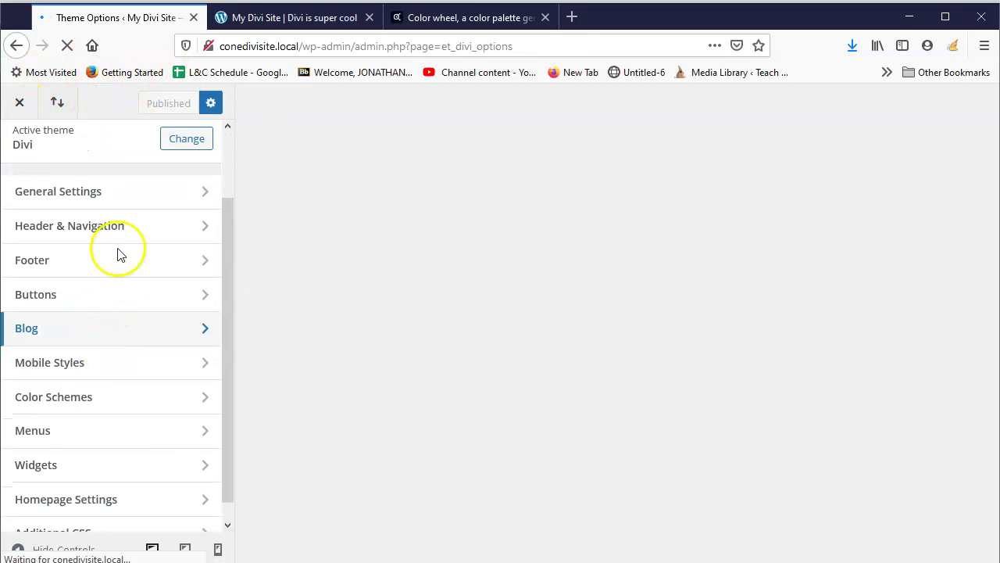